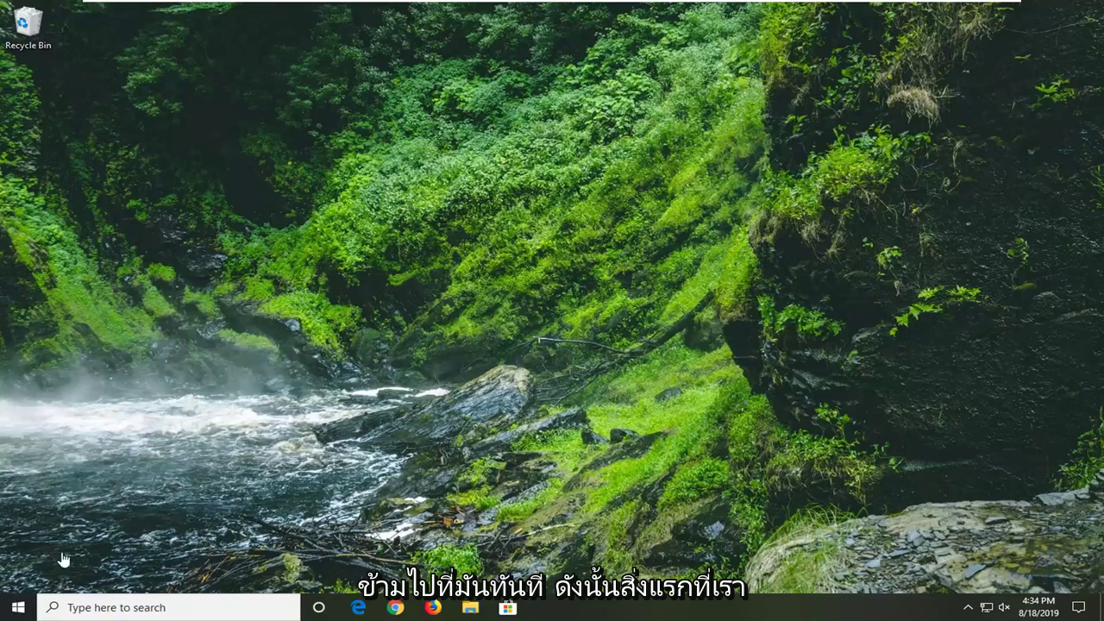
- Search the Start menu for regedit and run Registry Editor as administrator
{"action": "left_click", "coordinate": [18, 608]}
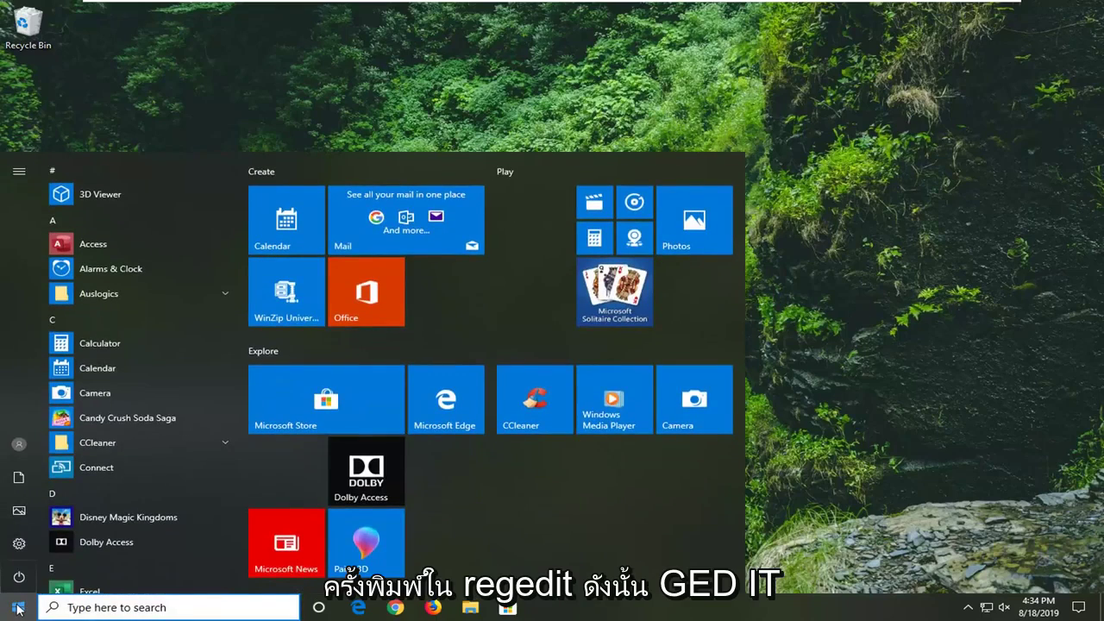
{"action": "type", "text": "regedit"}
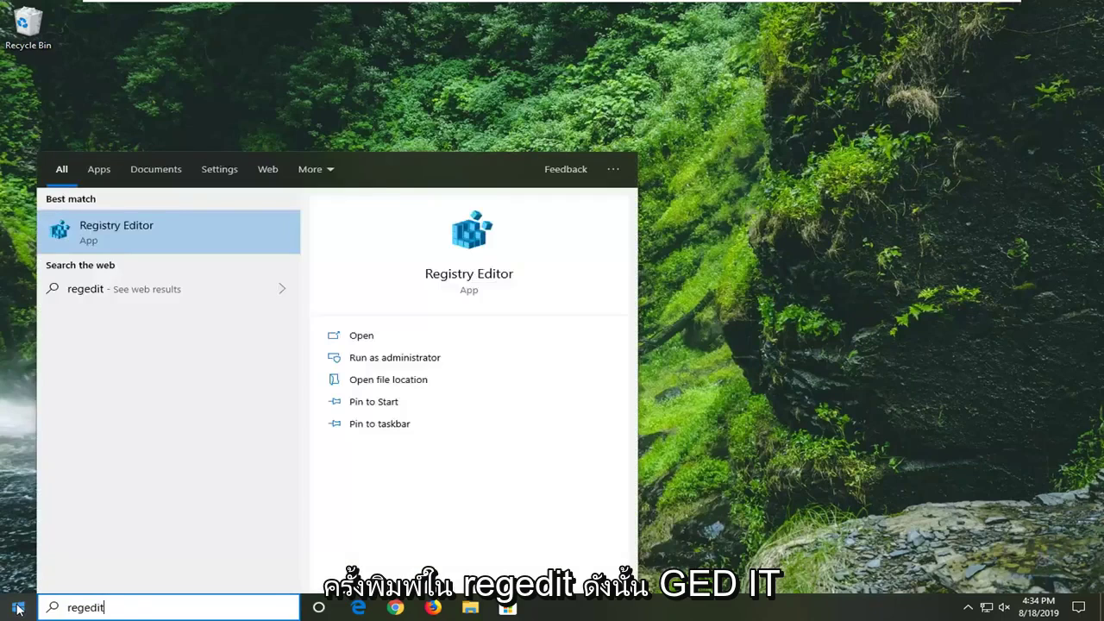
{"action": "right_click", "coordinate": [110, 233]}
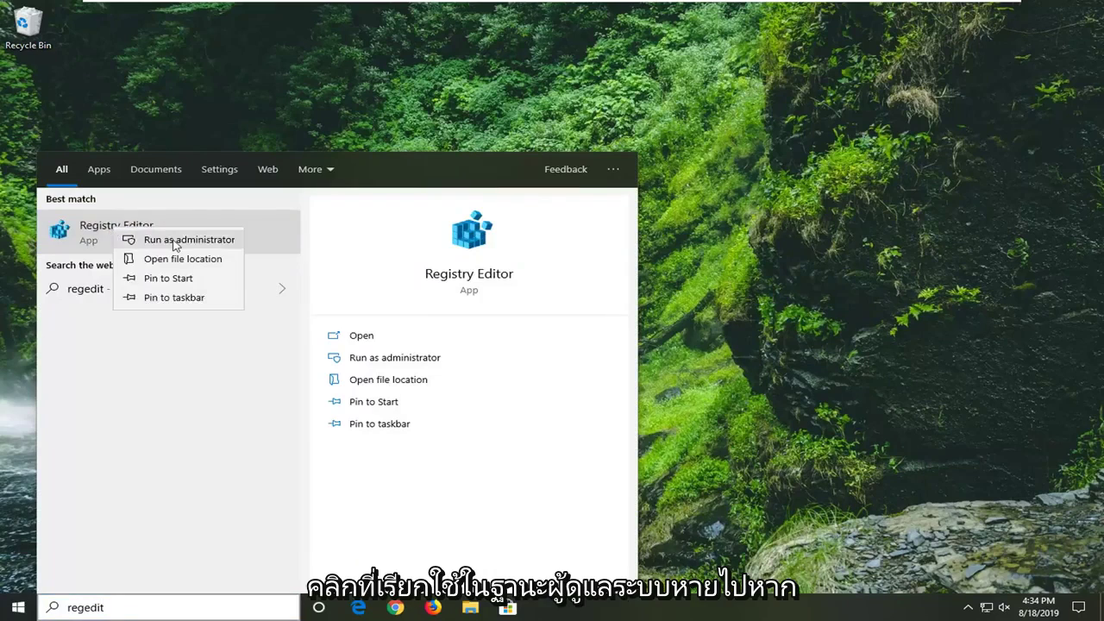
{"action": "left_click", "coordinate": [200, 243]}
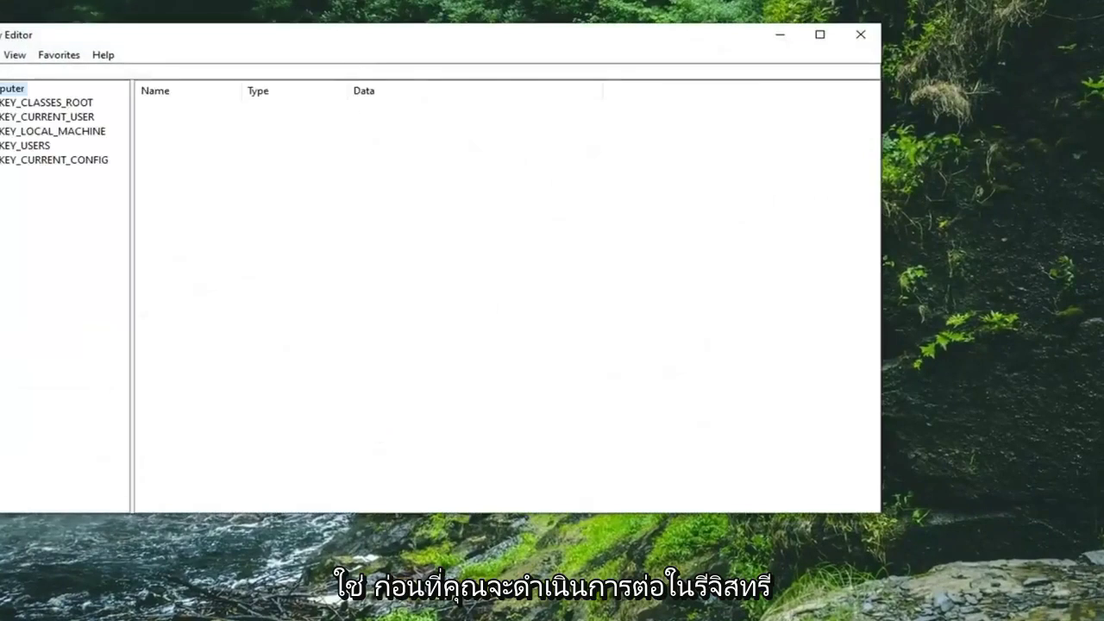
- Bring the Registry Editor window into view, cancel a registry export, and open Import Registry File
{"action": "left_click_drag", "start_coordinate": [349, 38], "coordinate": [493, 67]}
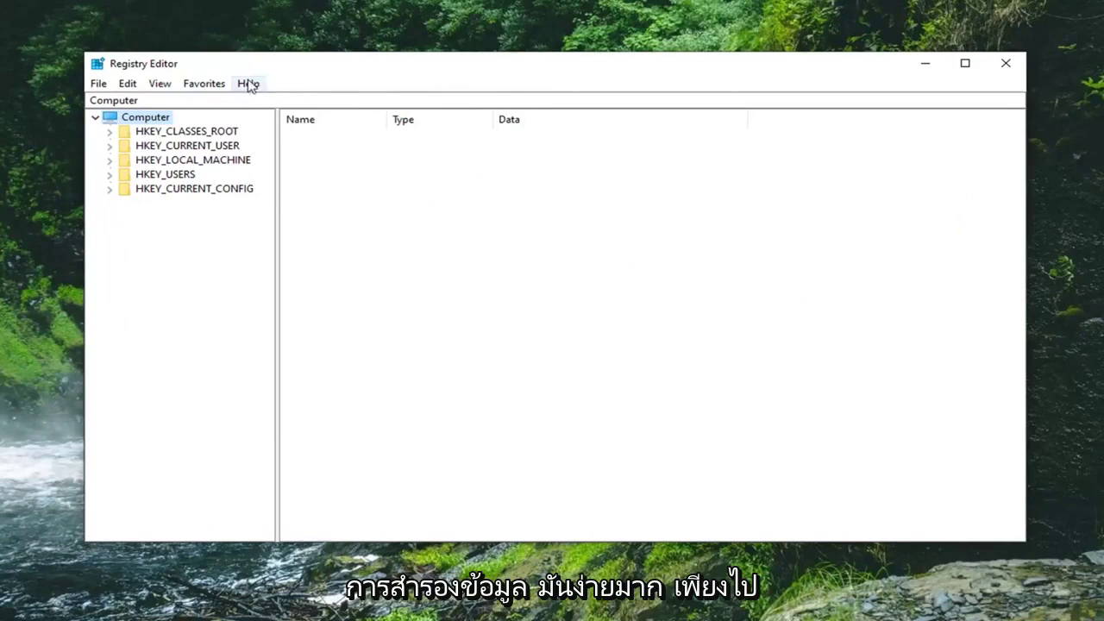
{"action": "left_click", "coordinate": [100, 86]}
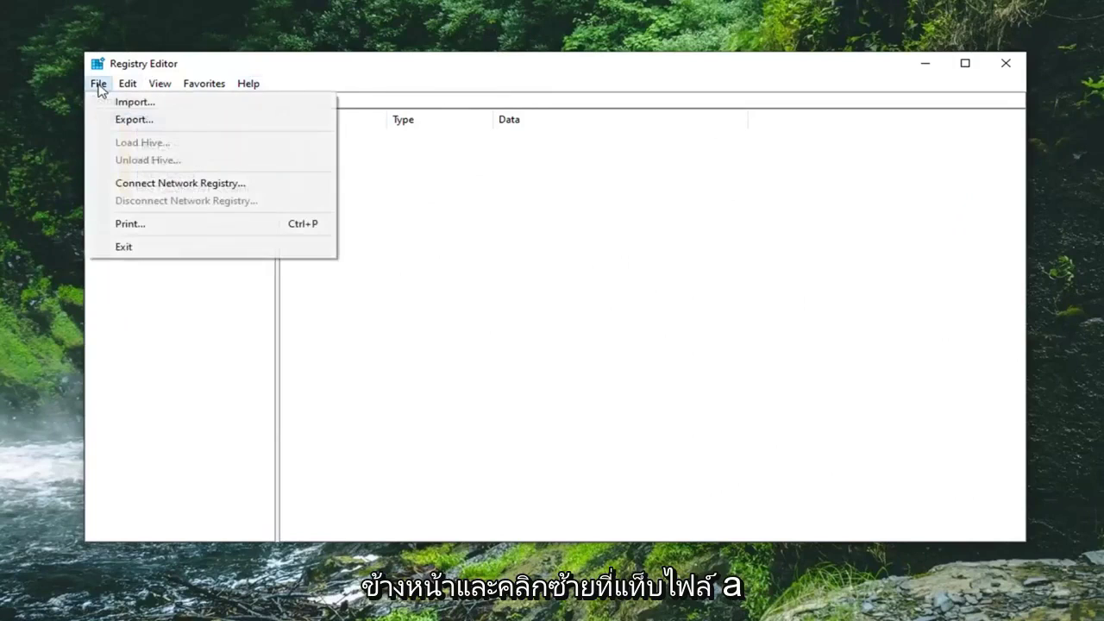
{"action": "left_click", "coordinate": [130, 120]}
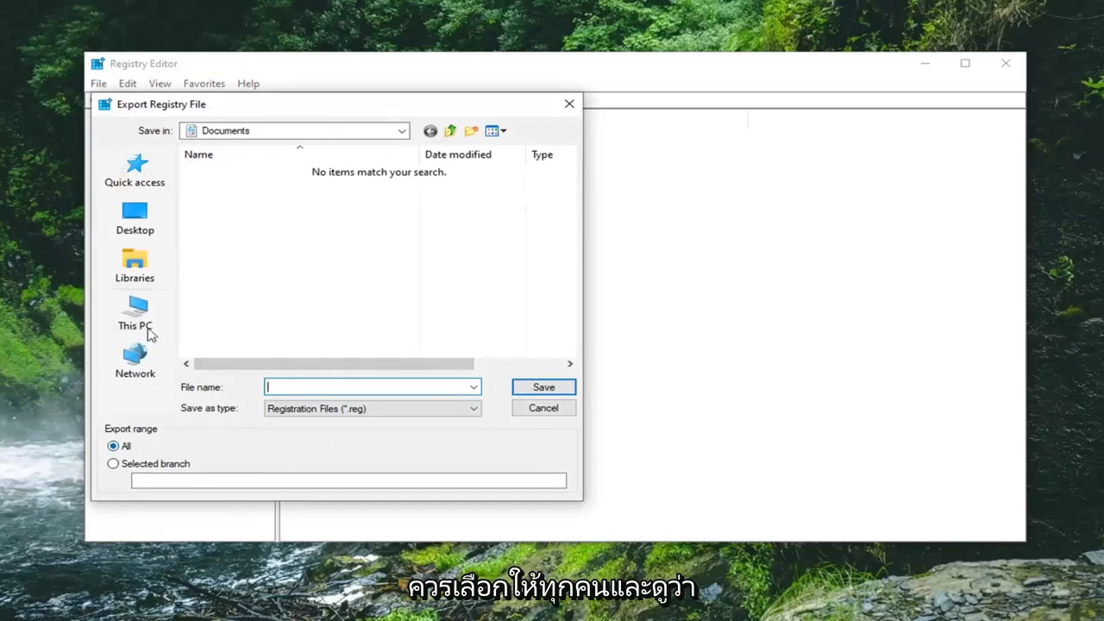
{"action": "left_click", "coordinate": [540, 408]}
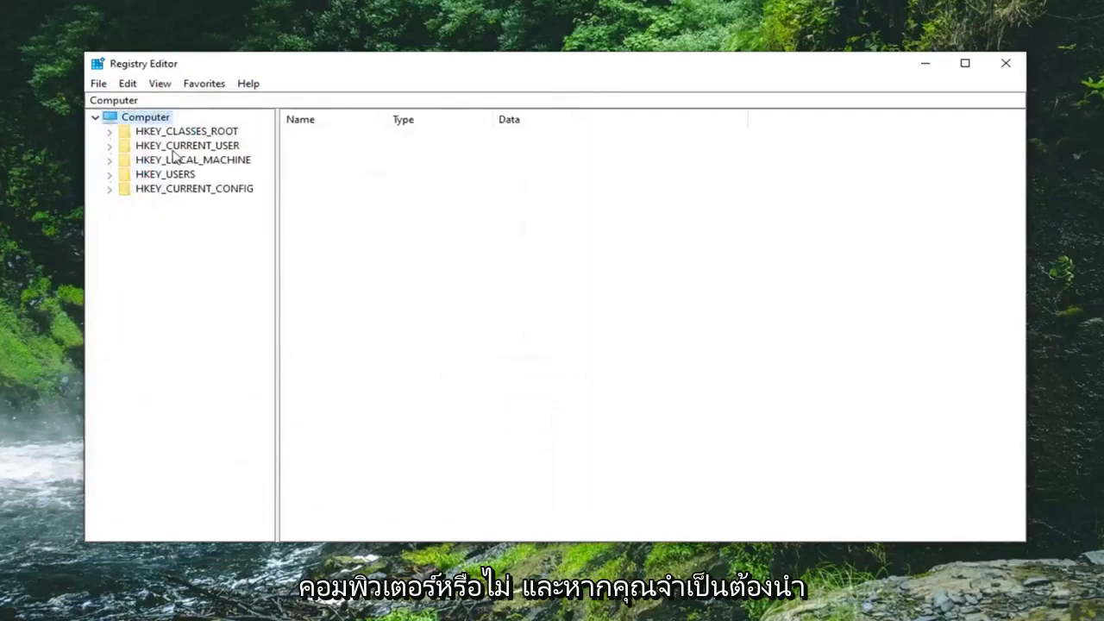
{"action": "left_click", "coordinate": [98, 84]}
{"action": "left_click", "coordinate": [128, 103]}
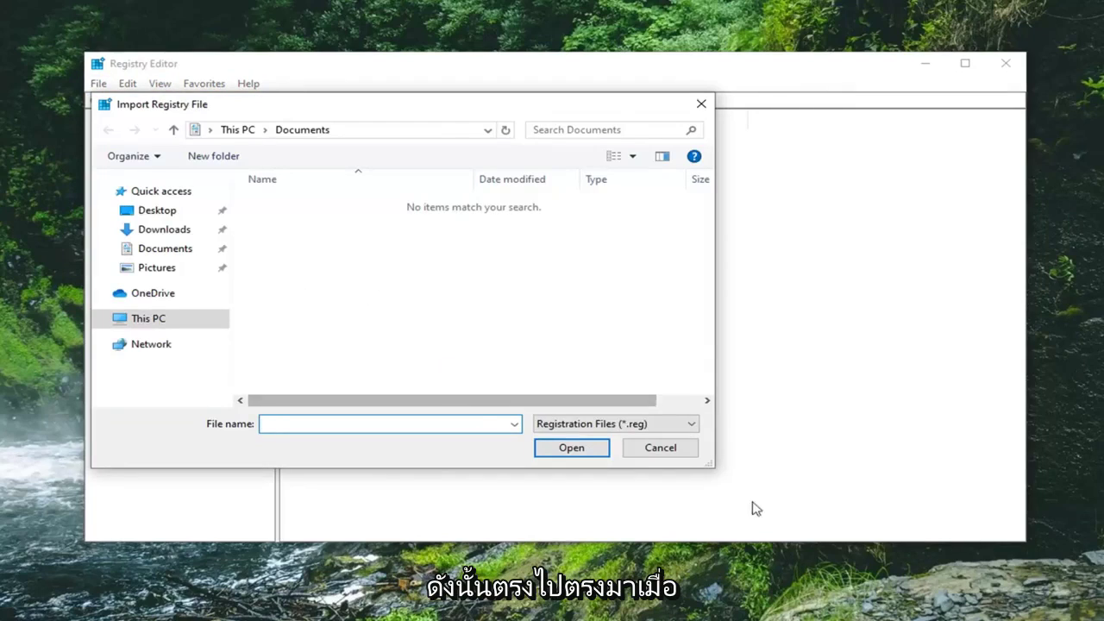
- Cancel the import and expand HKEY_LOCAL_MACHINE, SYSTEM and CurrentControlSet in the key tree
{"action": "left_click", "coordinate": [678, 451]}
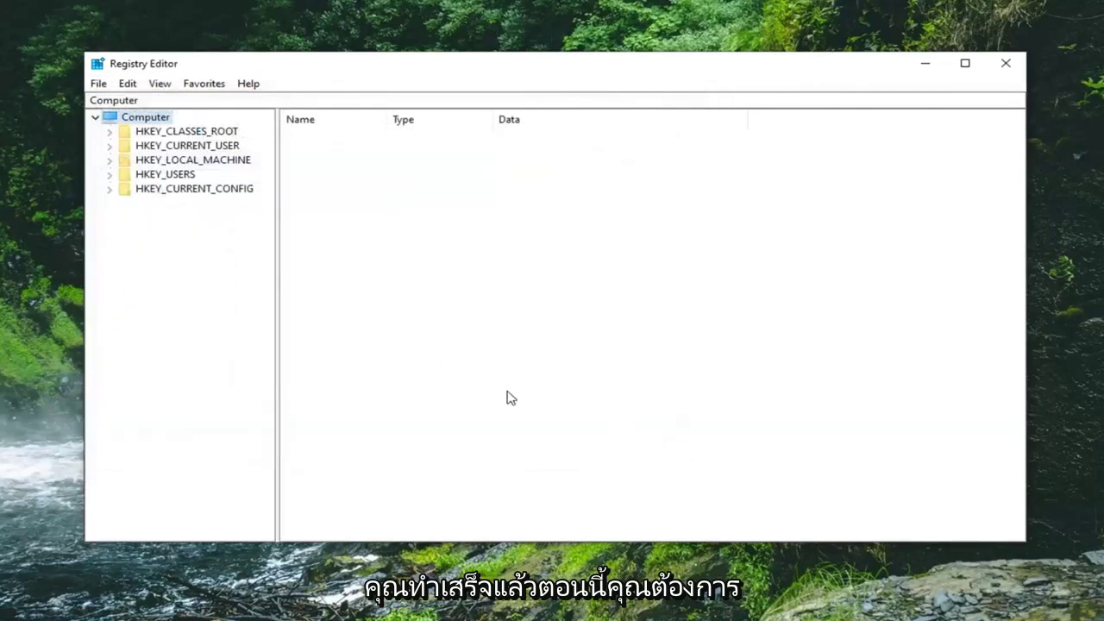
{"action": "left_click", "coordinate": [216, 163]}
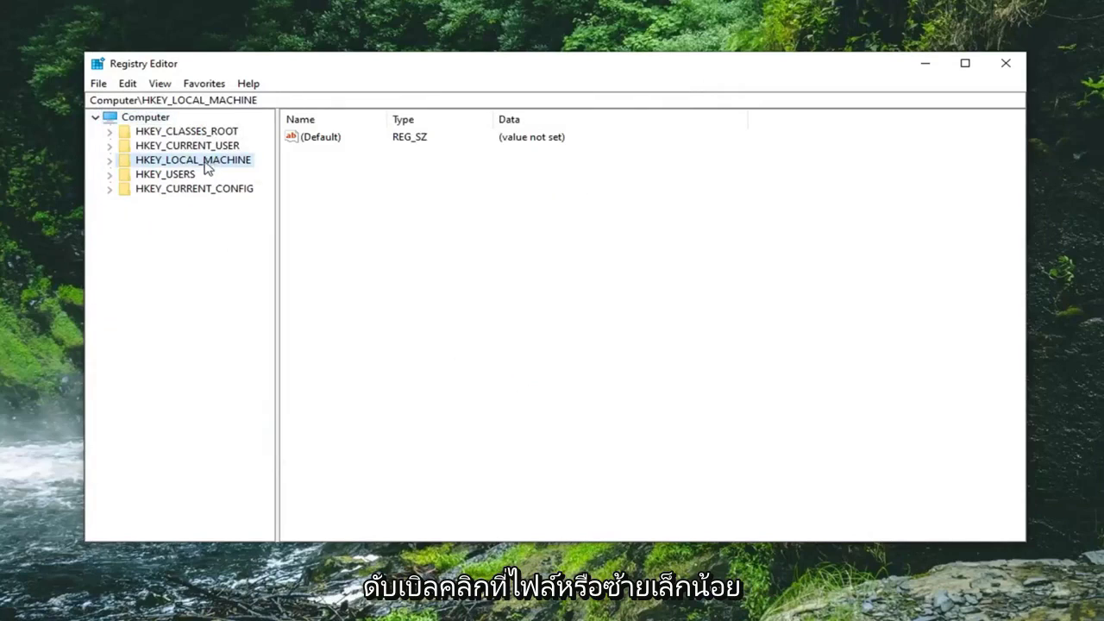
{"action": "double_click", "coordinate": [143, 164]}
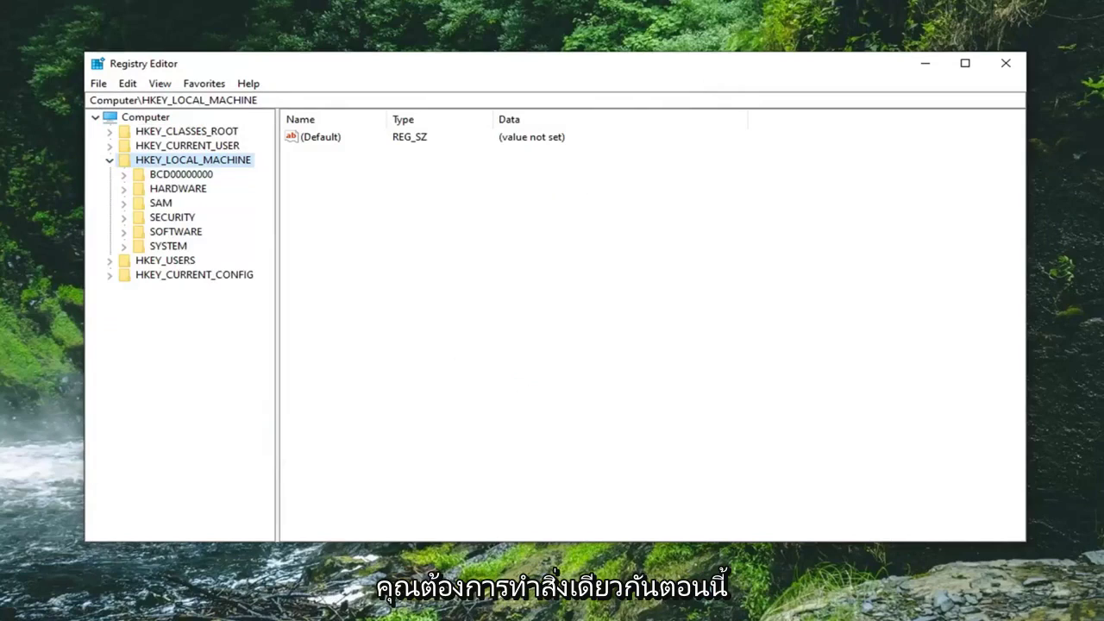
{"action": "double_click", "coordinate": [168, 247]}
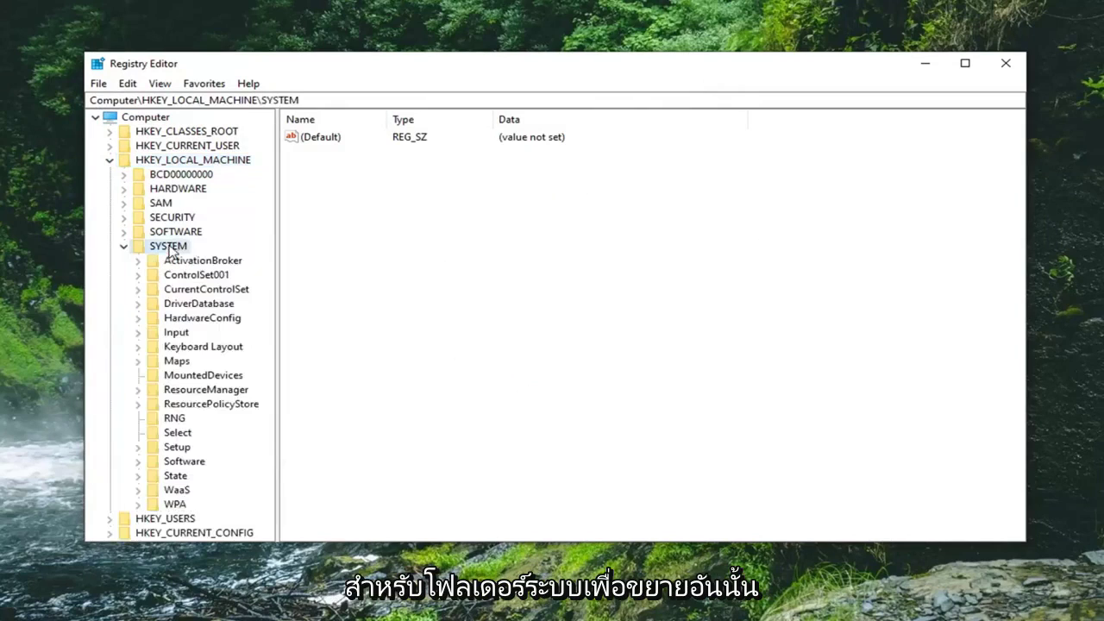
{"action": "left_click", "coordinate": [209, 291]}
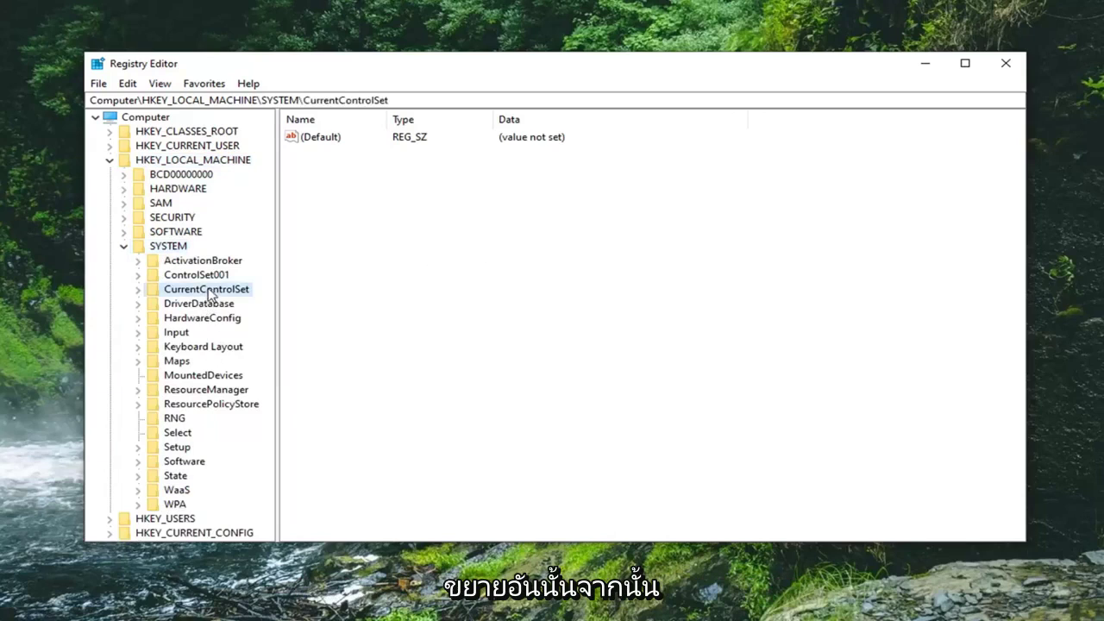
{"action": "double_click", "coordinate": [209, 291]}
- Expand Control, widen the tree pane, and select and expand the GraphicsDrivers key
{"action": "left_click", "coordinate": [193, 306]}
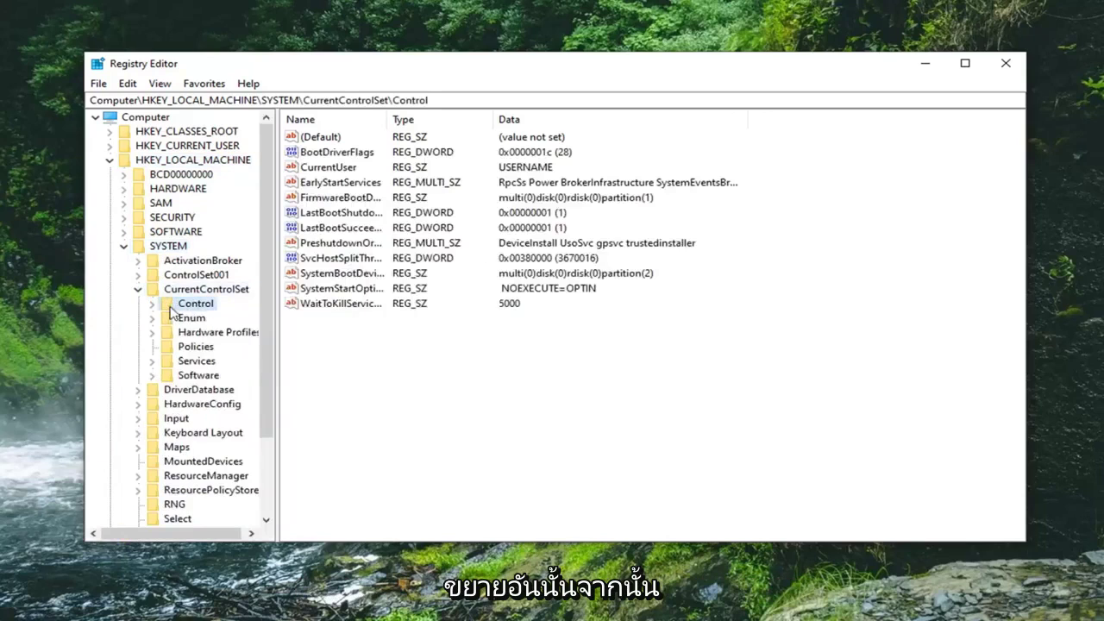
{"action": "double_click", "coordinate": [183, 307]}
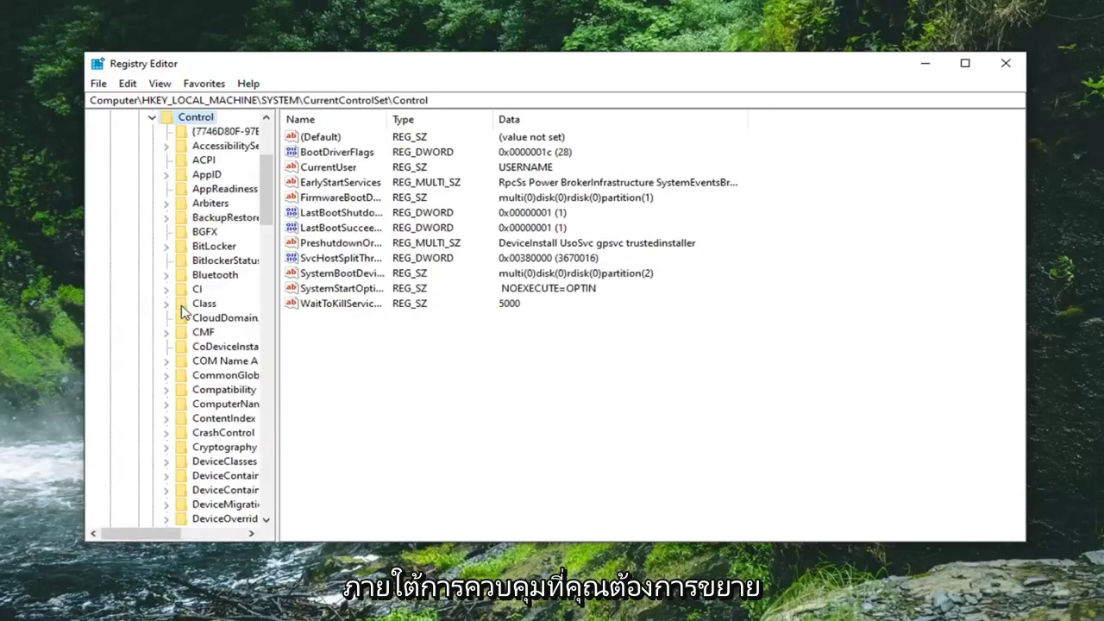
{"action": "left_click_drag", "start_coordinate": [277, 310], "coordinate": [422, 303]}
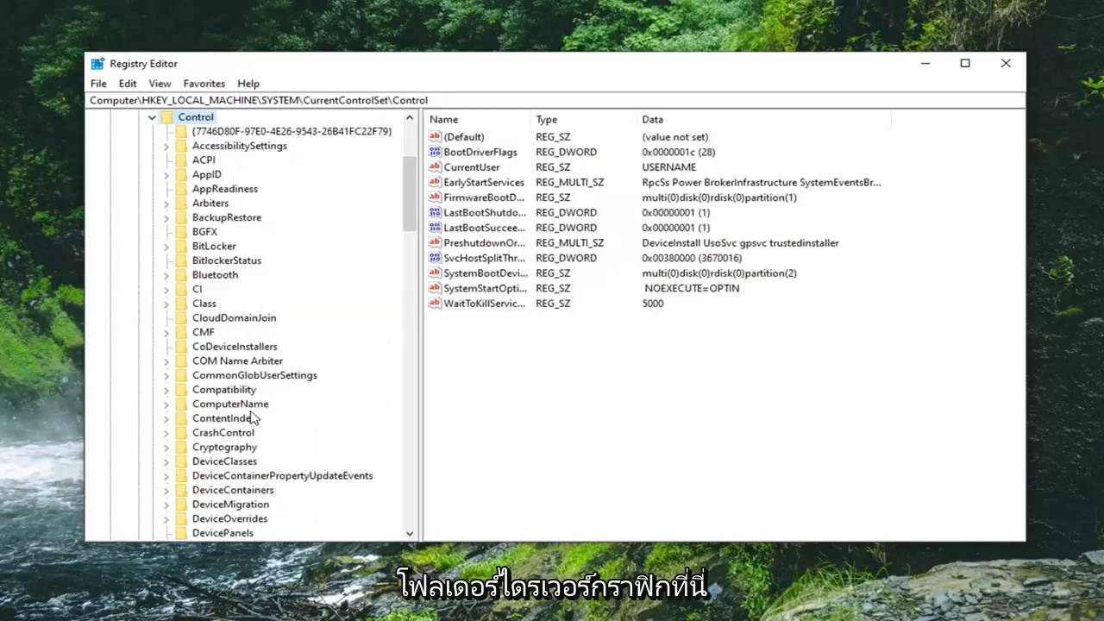
{"action": "scroll", "coordinate": [246, 410], "scroll_direction": "down", "scroll_amount": 7}
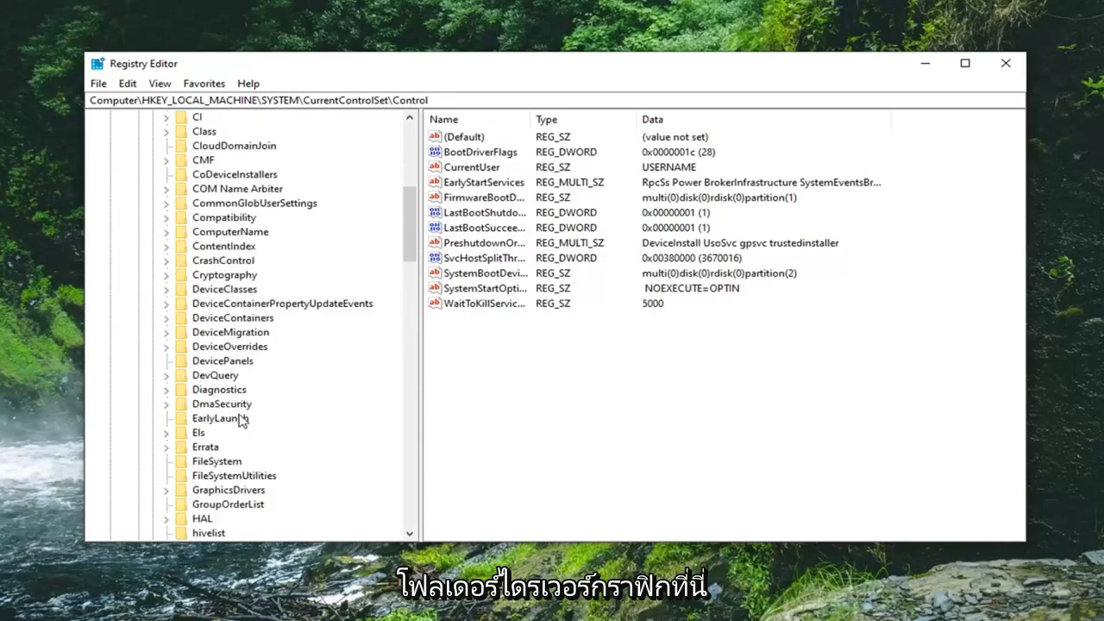
{"action": "left_click", "coordinate": [235, 361]}
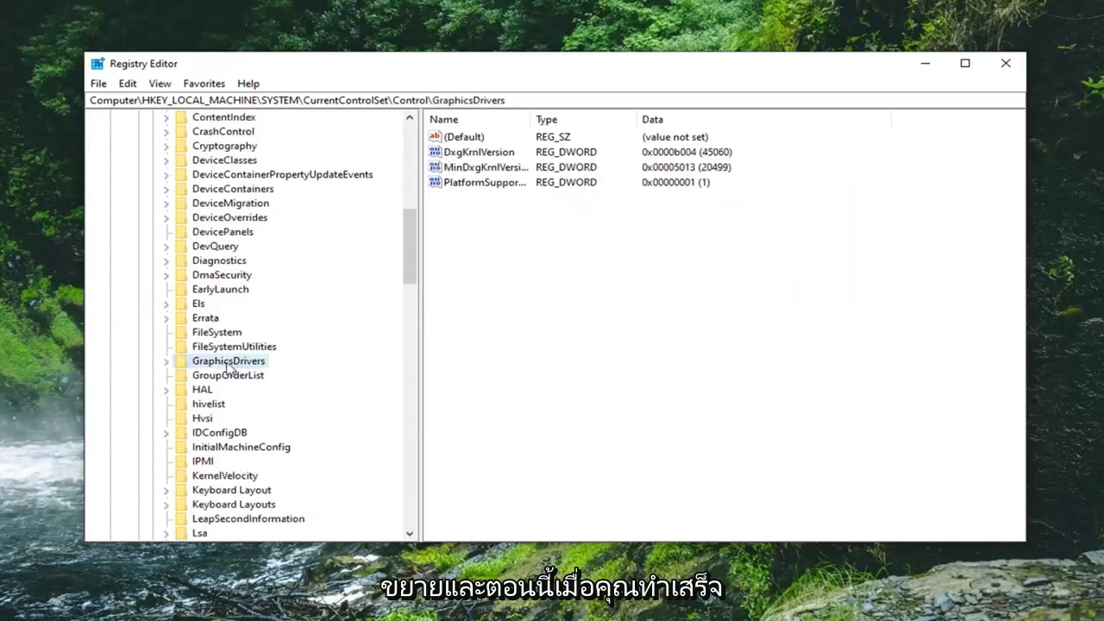
{"action": "left_click", "coordinate": [166, 362]}
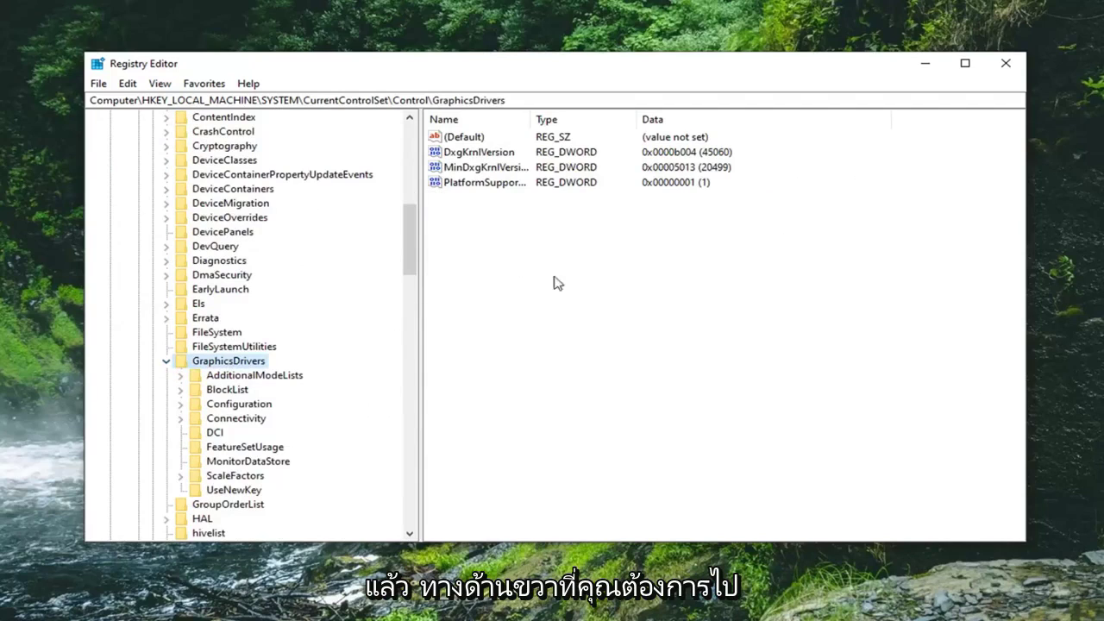
- Create a new DWORD (32-bit) value named TdrLevel in the GraphicsDrivers key
{"action": "right_click", "coordinate": [463, 223]}
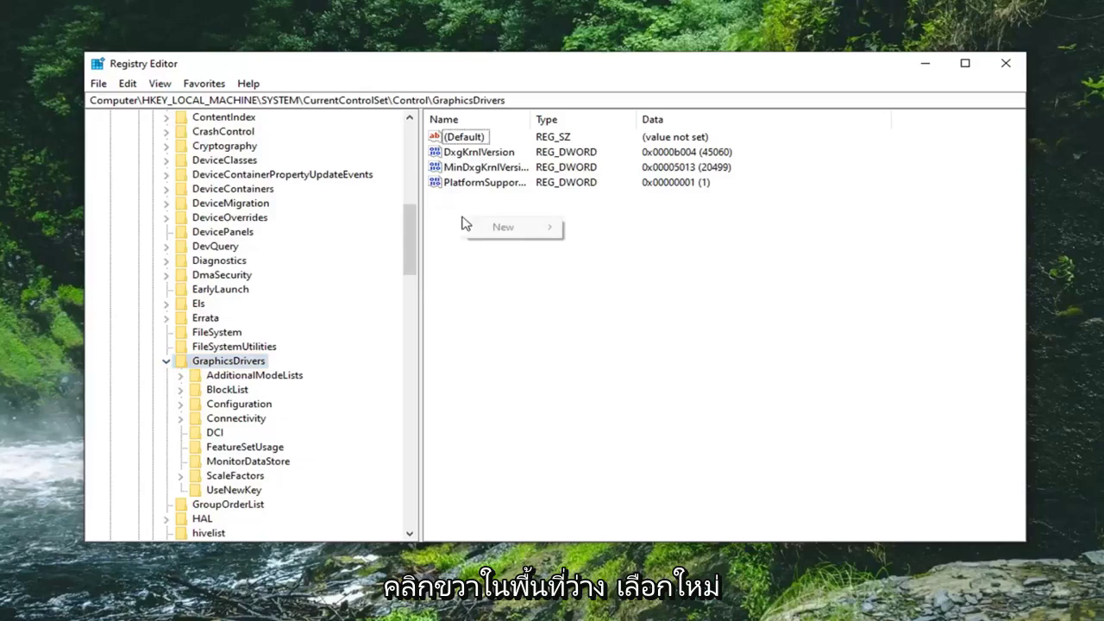
{"action": "mouse_move", "coordinate": [501, 230]}
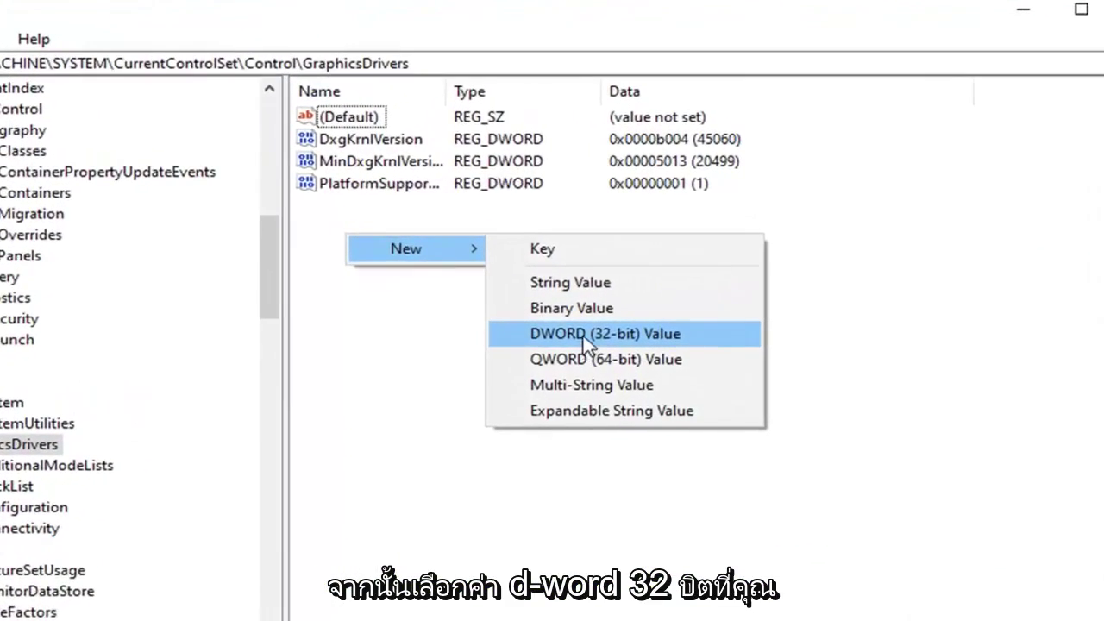
{"action": "left_click", "coordinate": [585, 340]}
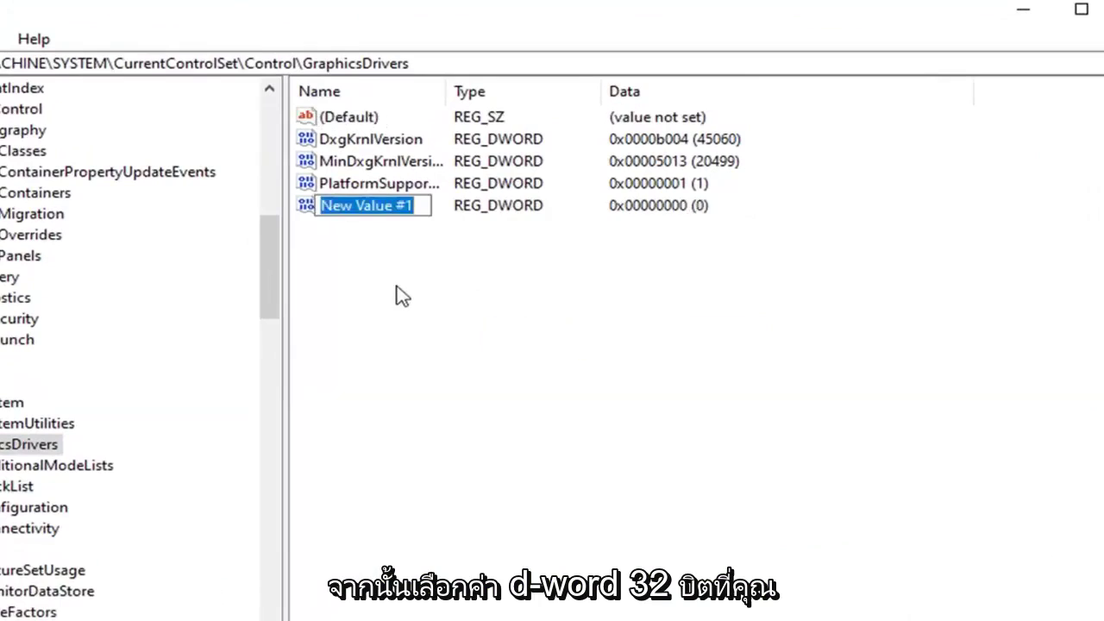
{"action": "type", "text": "Tdr"}
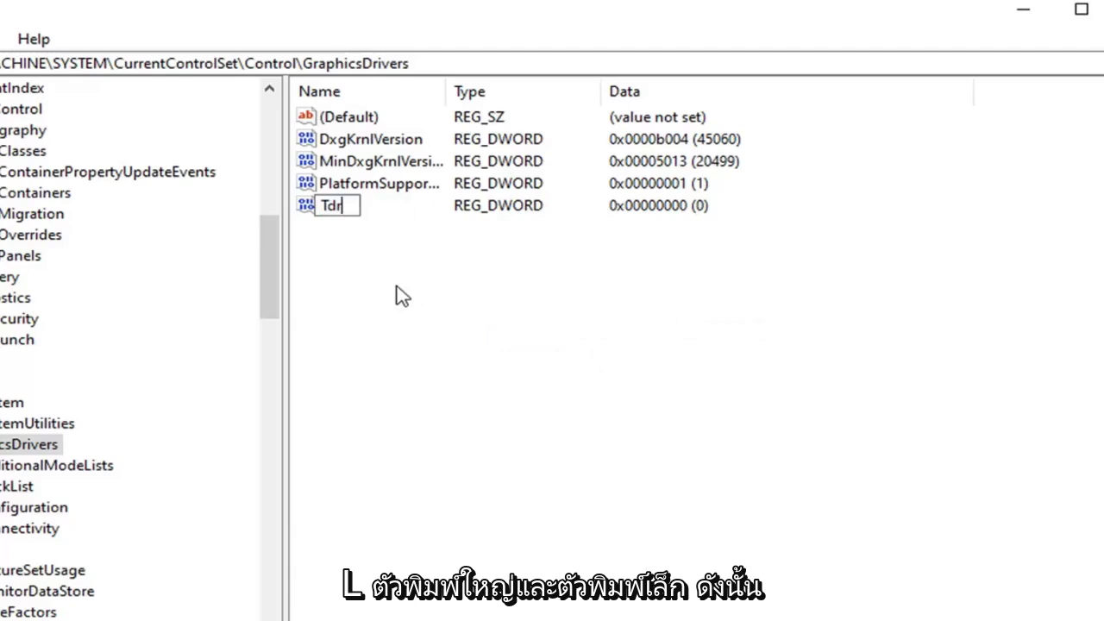
{"action": "type", "text": "Level"}
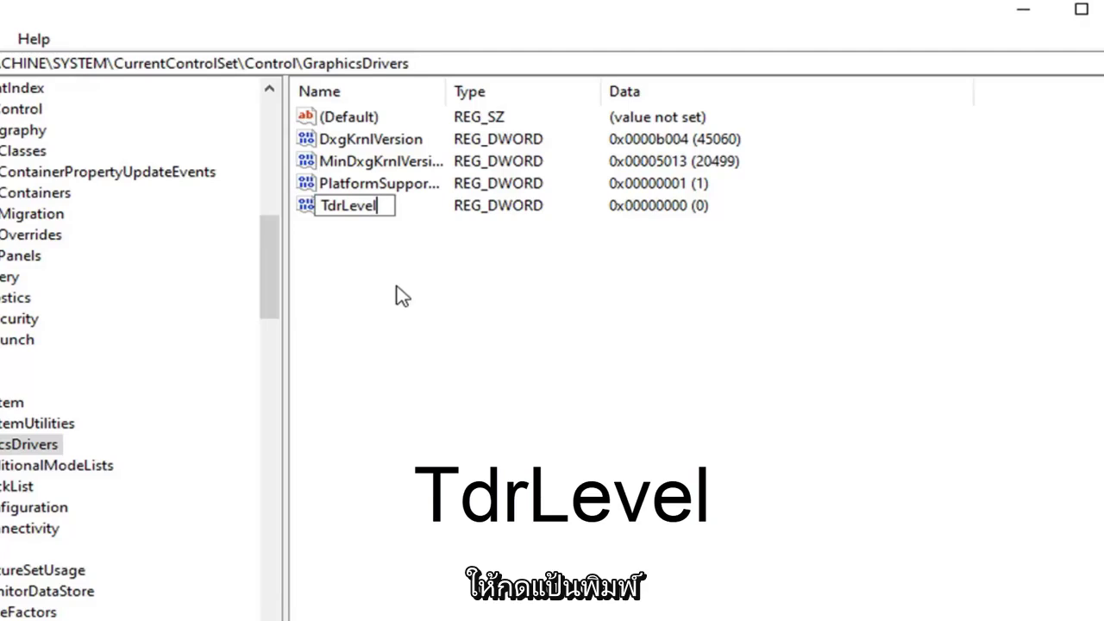
{"action": "key", "text": "Return"}
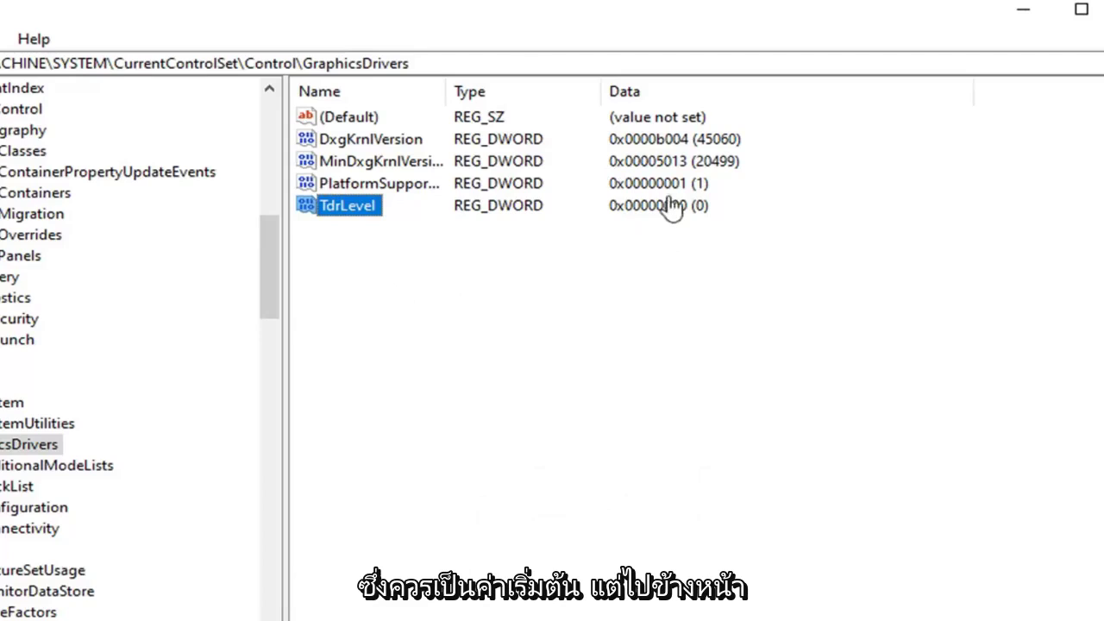
- Open TdrLevel for editing and accept its value data of 0
{"action": "double_click", "coordinate": [349, 214]}
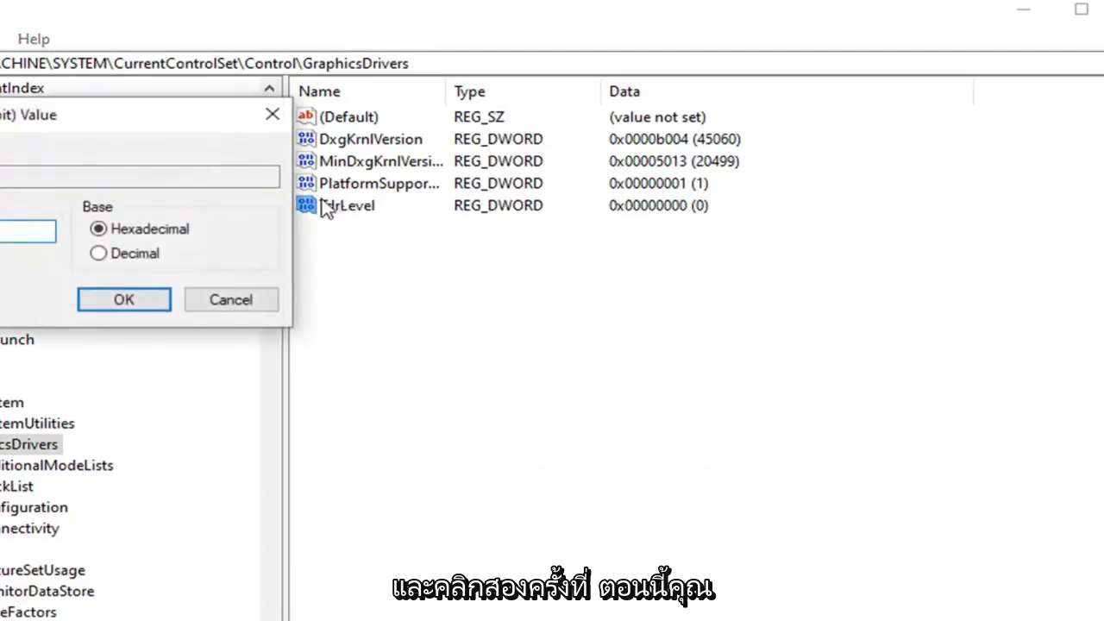
{"action": "left_click_drag", "start_coordinate": [143, 124], "coordinate": [488, 209]}
{"action": "left_click", "coordinate": [239, 312]}
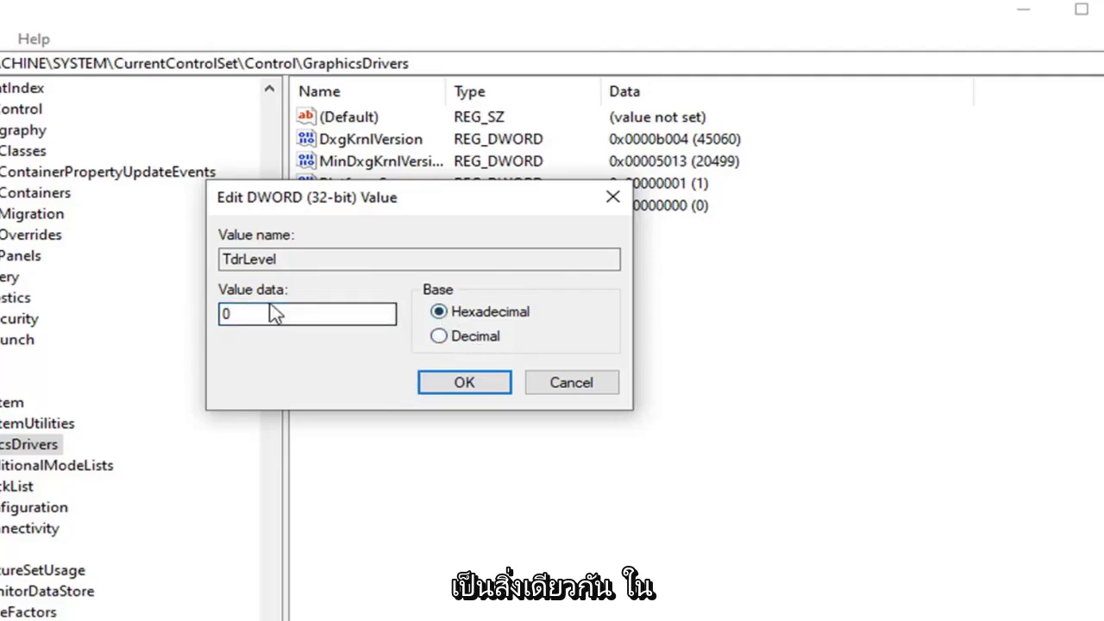
{"action": "left_click_drag", "start_coordinate": [296, 203], "coordinate": [376, 275]}
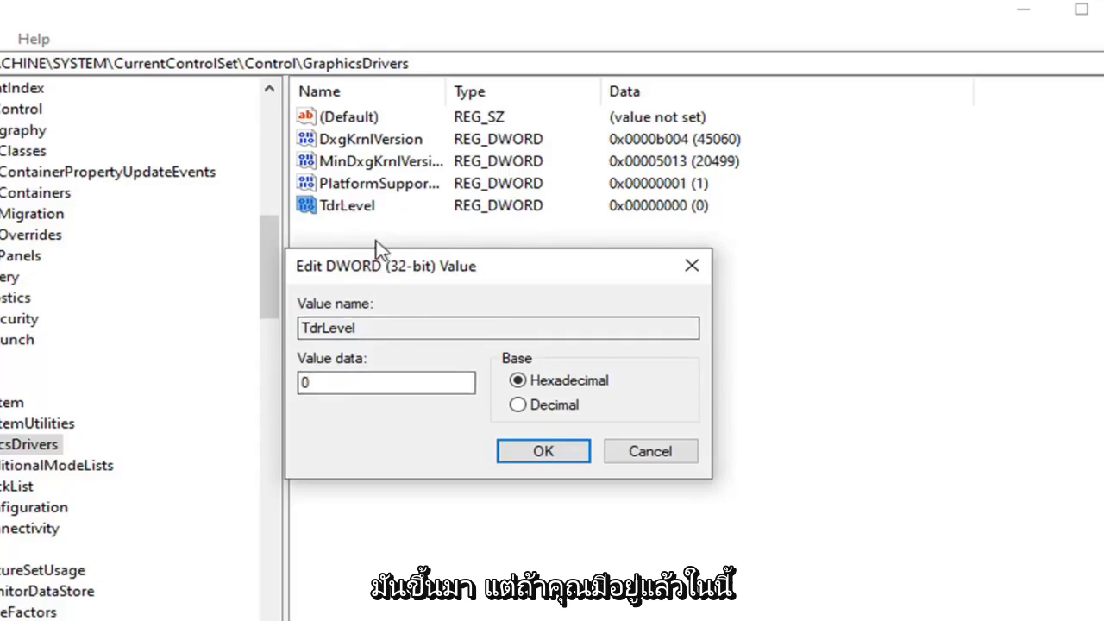
{"action": "left_click", "coordinate": [541, 454]}
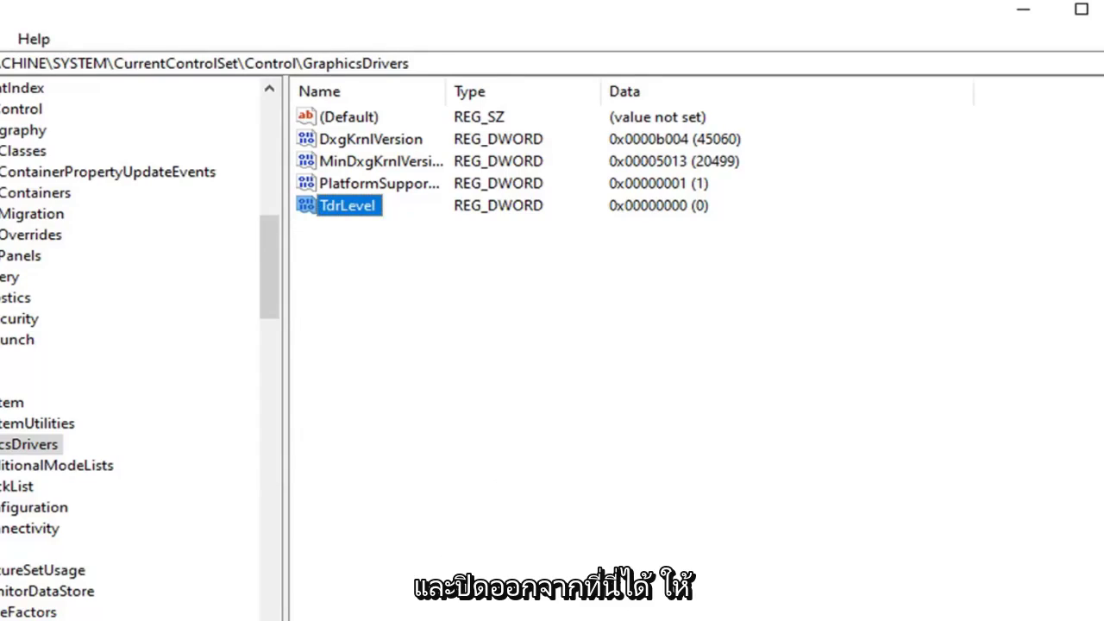
- Collapse the key tree back to Computer and close Registry Editor
{"action": "left_click", "coordinate": [1, 444]}
{"action": "scroll", "coordinate": [2, 397], "scroll_direction": "up", "scroll_amount": 10}
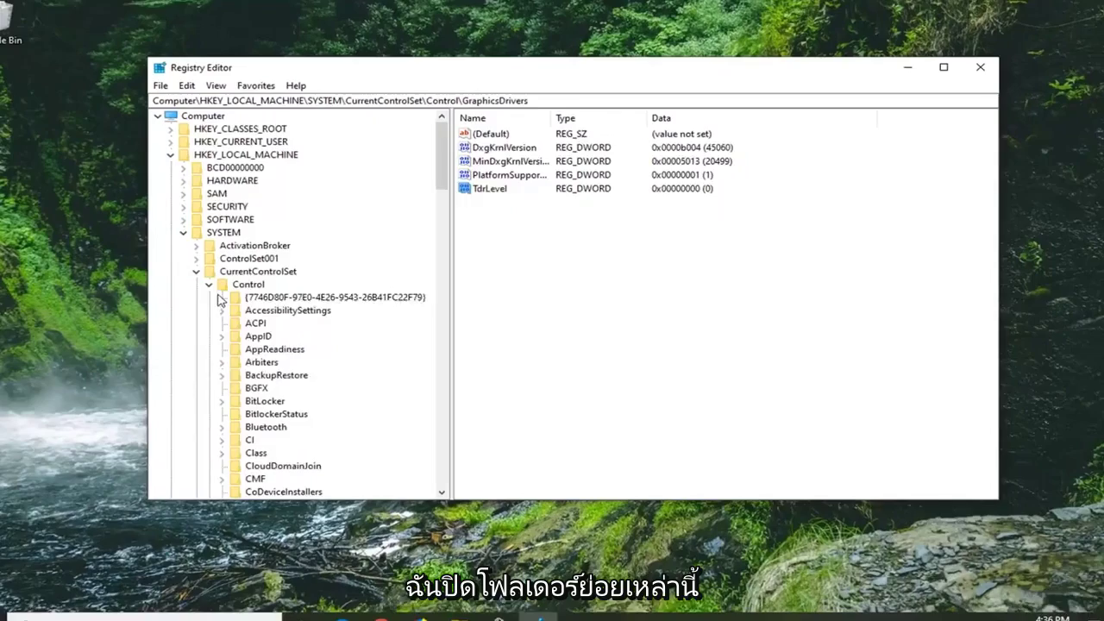
{"action": "left_click", "coordinate": [209, 284]}
{"action": "left_click", "coordinate": [195, 271]}
{"action": "left_click", "coordinate": [183, 232]}
{"action": "left_click", "coordinate": [170, 154]}
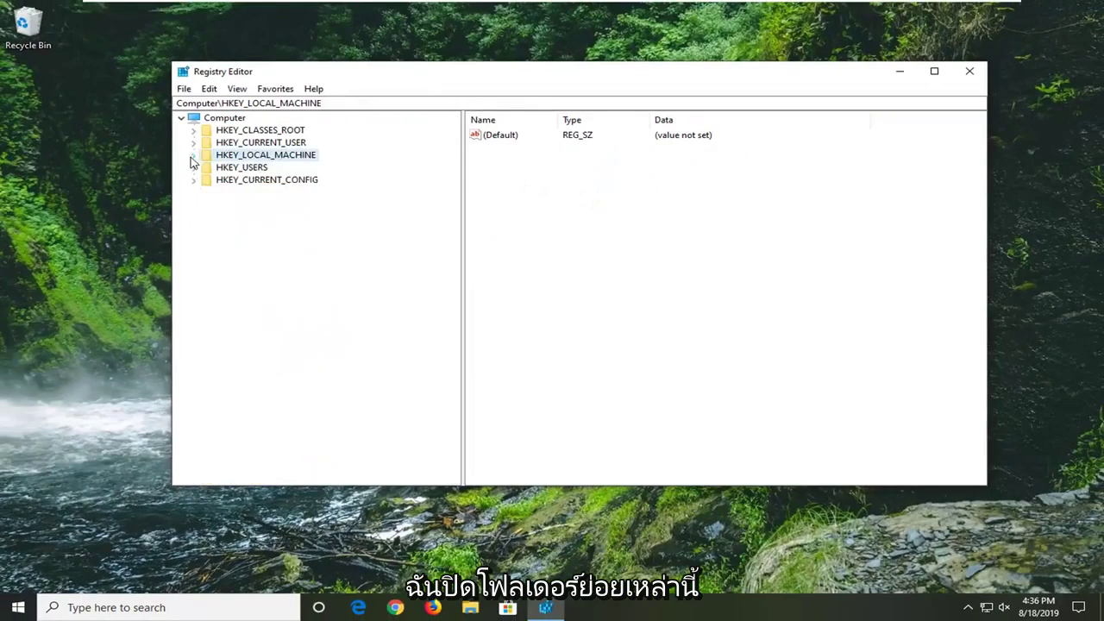
{"action": "left_click", "coordinate": [222, 117]}
{"action": "left_click", "coordinate": [970, 71]}
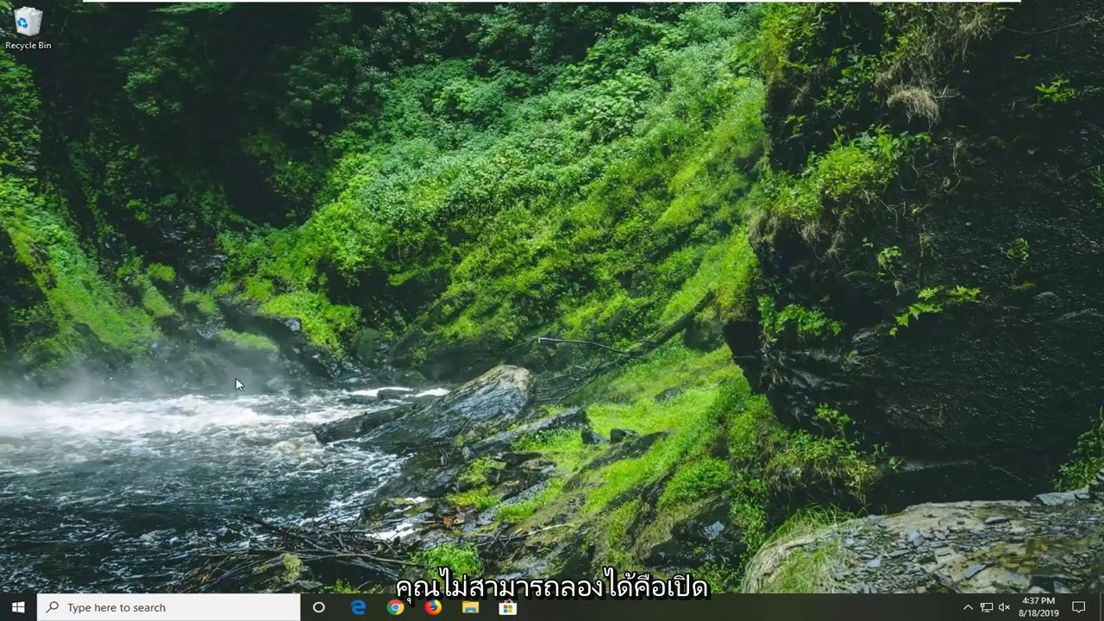
- Search the Start menu for 'device manager' and launch Device Manager
{"action": "key", "text": "super"}
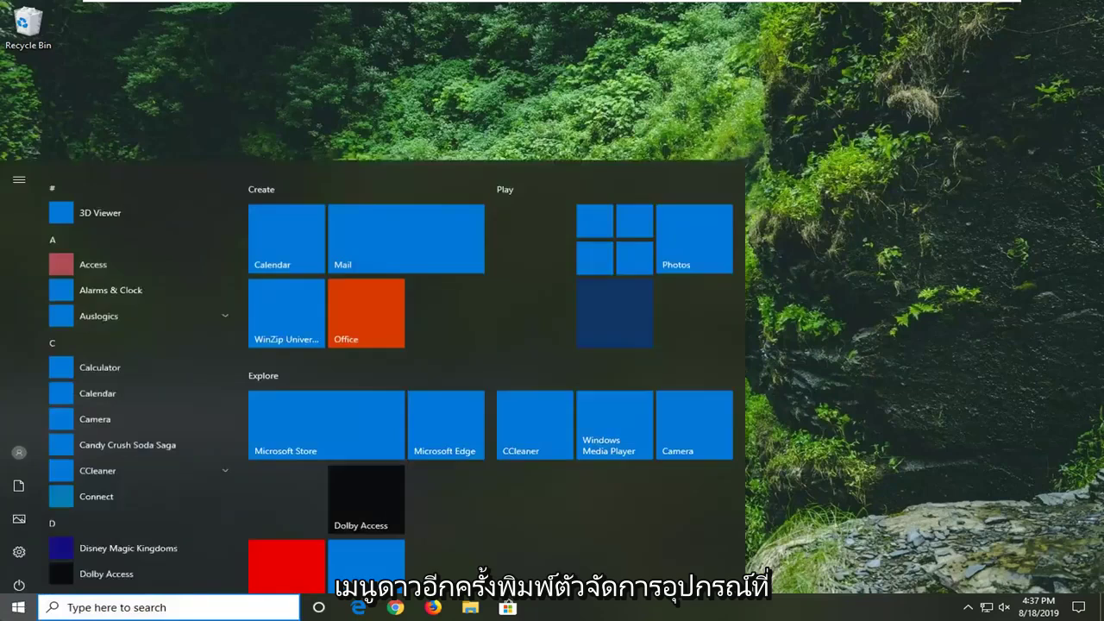
{"action": "type", "text": "device manager"}
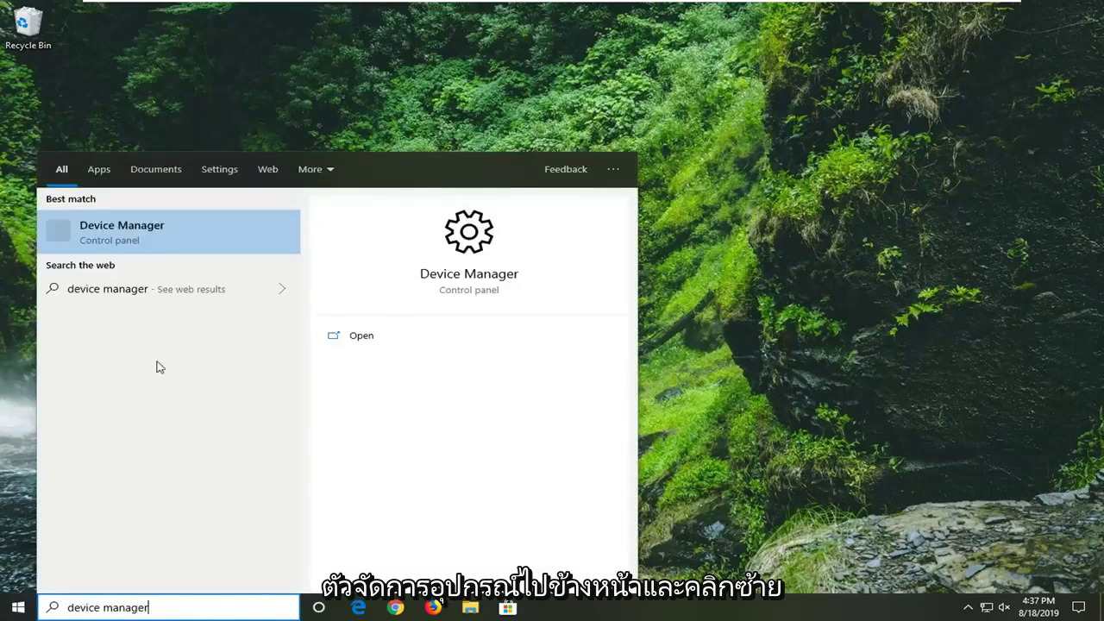
{"action": "left_click", "coordinate": [127, 238]}
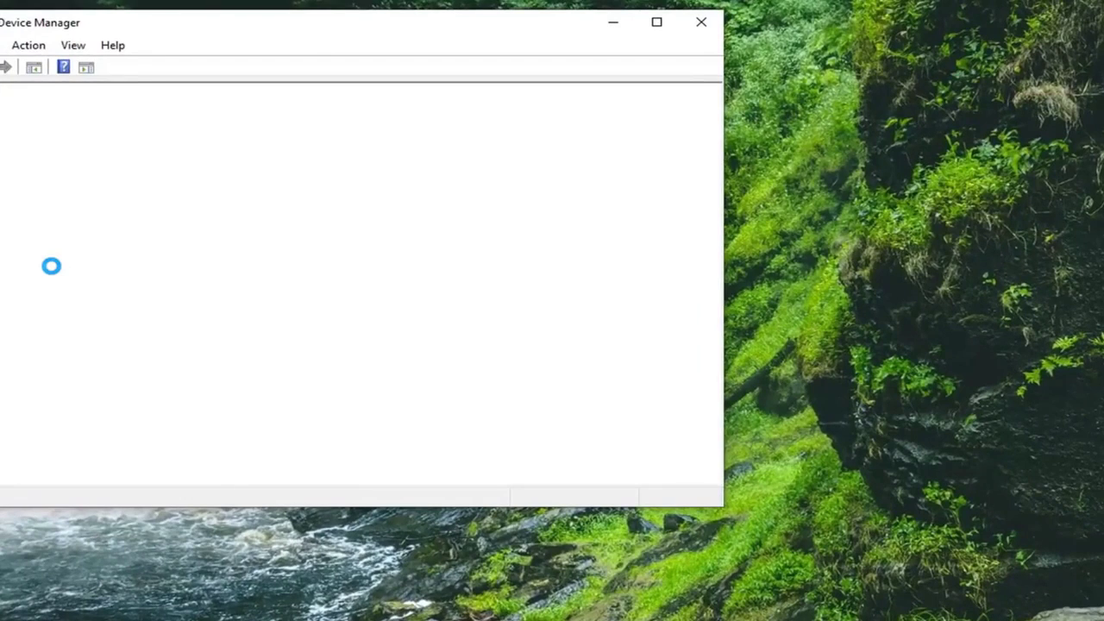
- Open Update driver for the VMware SVGA 3D adapter under Display adapters
{"action": "left_click_drag", "start_coordinate": [226, 21], "coordinate": [449, 61]}
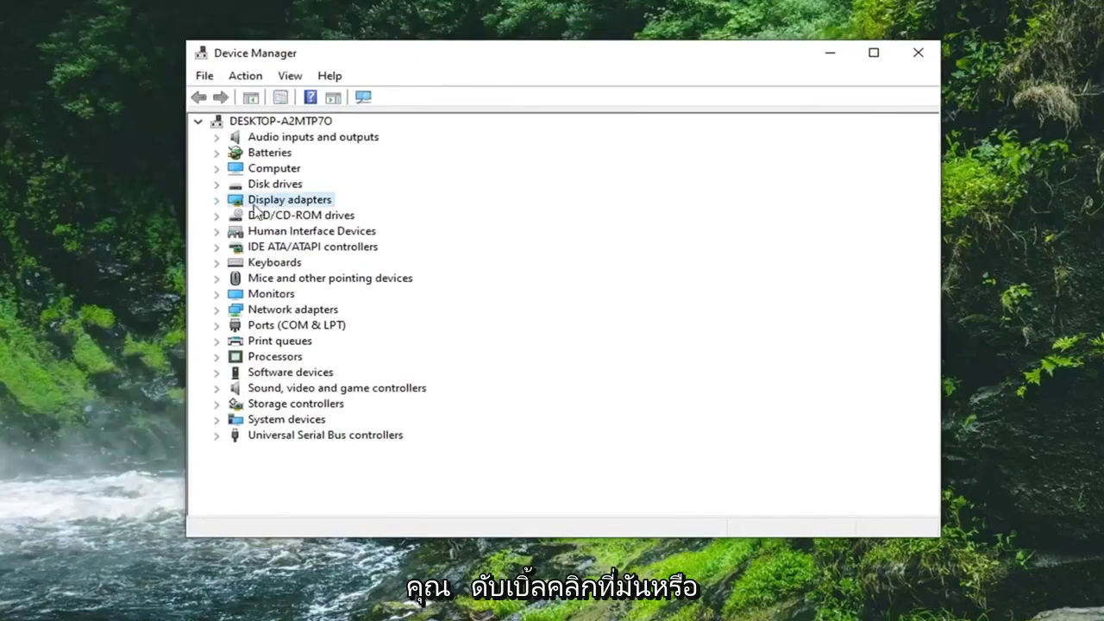
{"action": "left_click", "coordinate": [219, 200]}
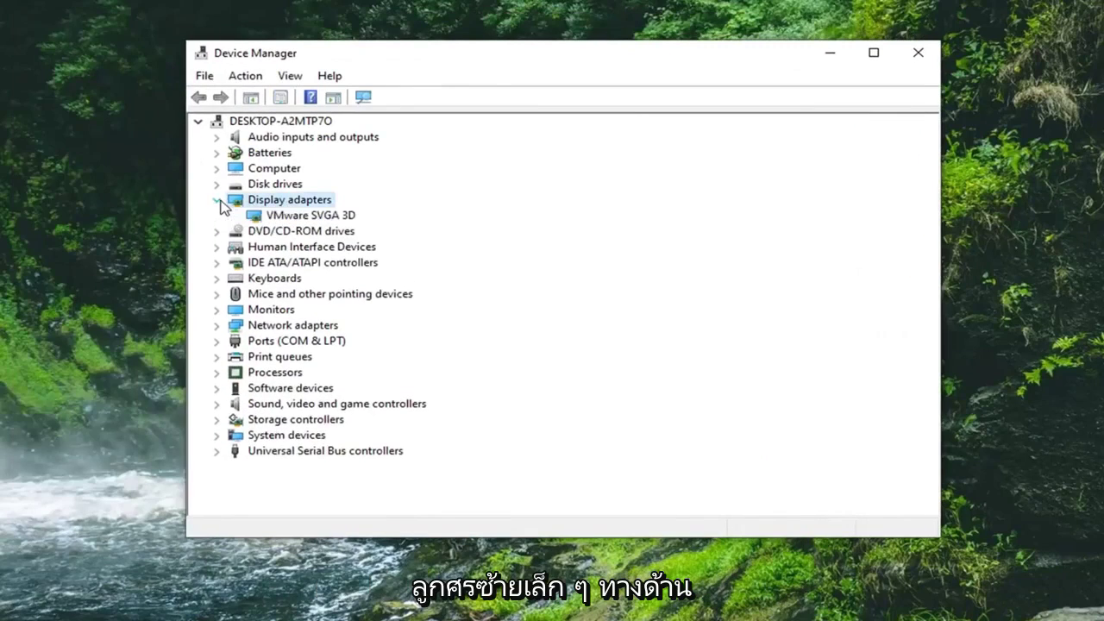
{"action": "left_click", "coordinate": [305, 221]}
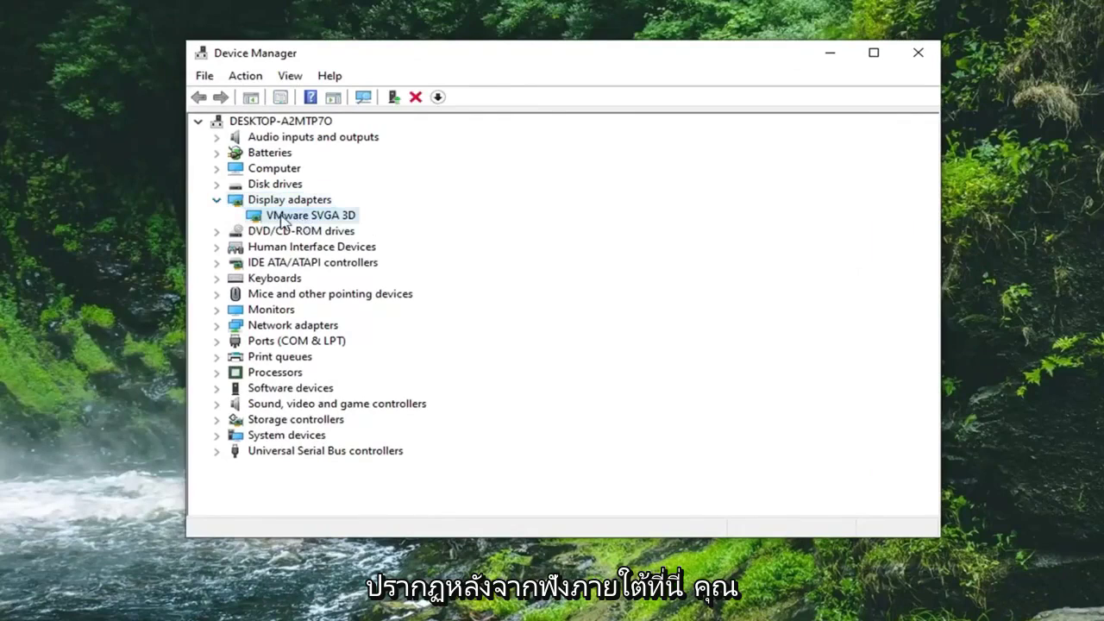
{"action": "right_click", "coordinate": [281, 222]}
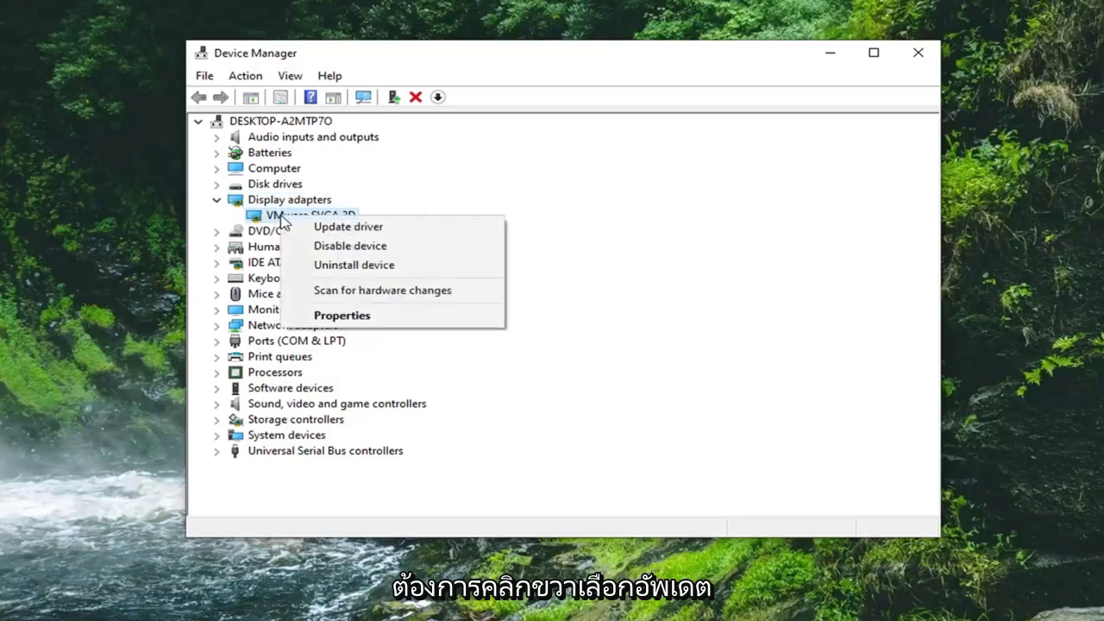
{"action": "left_click", "coordinate": [351, 226]}
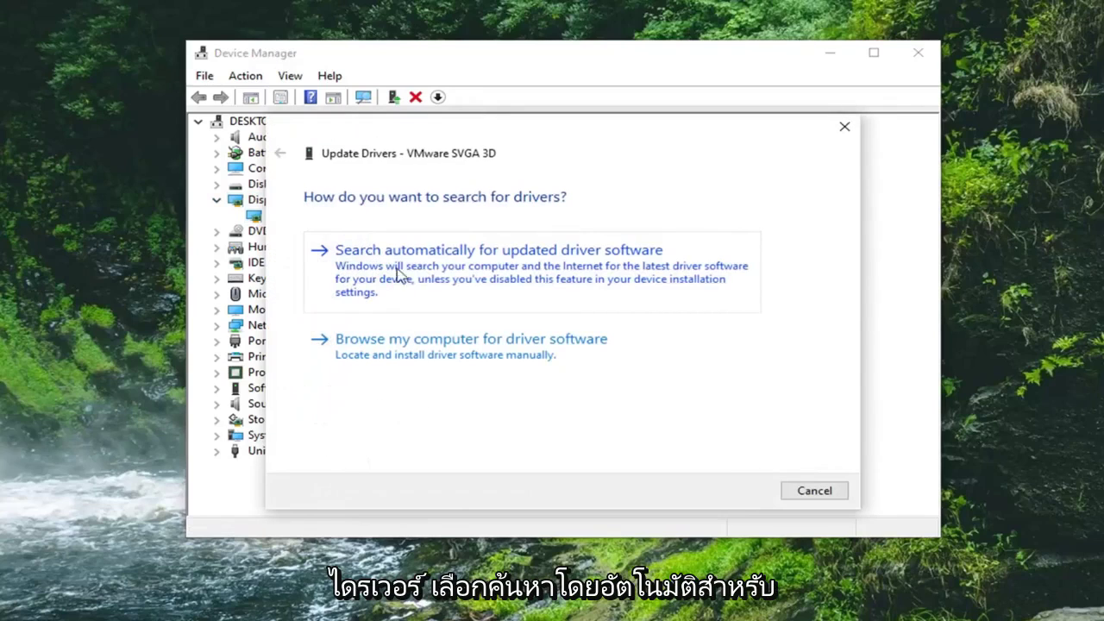
- Search automatically for a VMware SVGA 3D driver, then close once the best driver is confirmed installed
{"action": "left_click", "coordinate": [555, 278]}
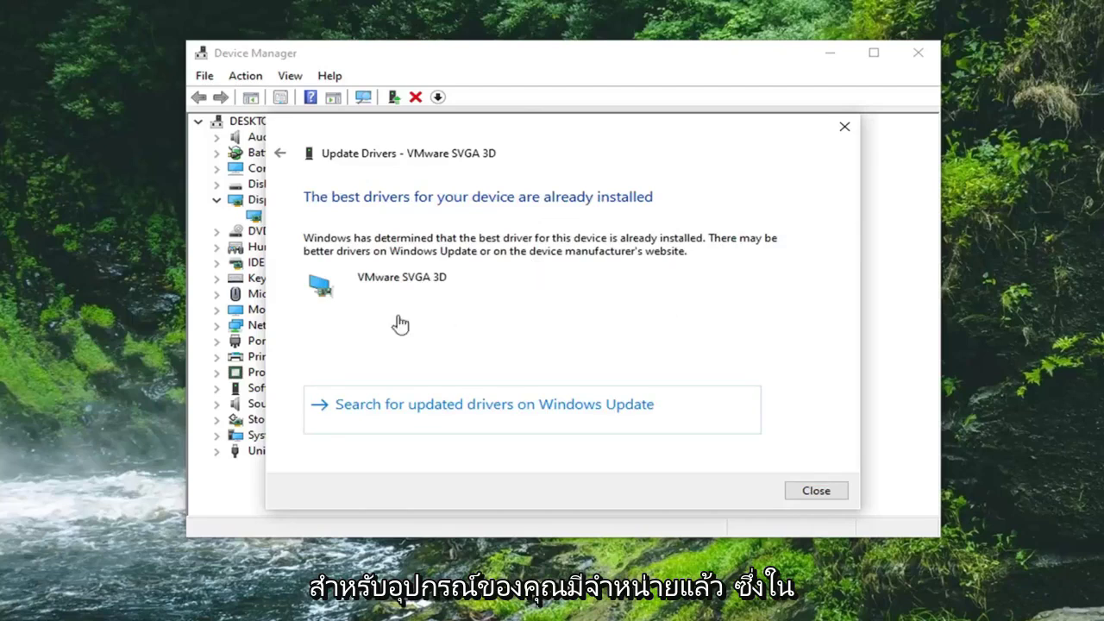
{"action": "left_click", "coordinate": [826, 489]}
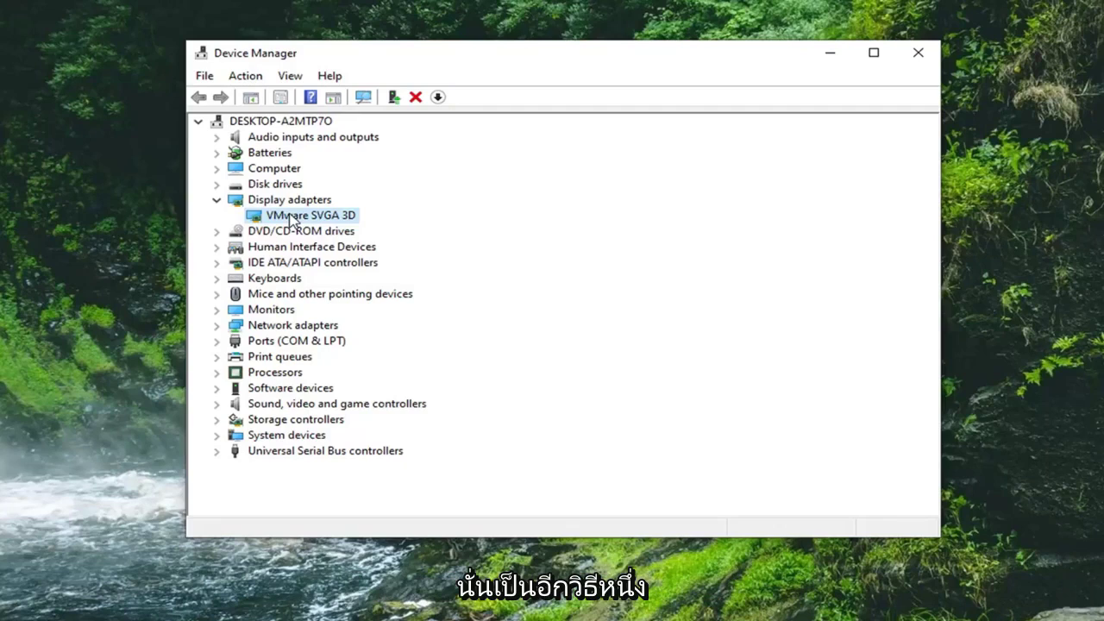
- Collapse the Display adapters category in the device list
{"action": "left_click", "coordinate": [216, 199]}
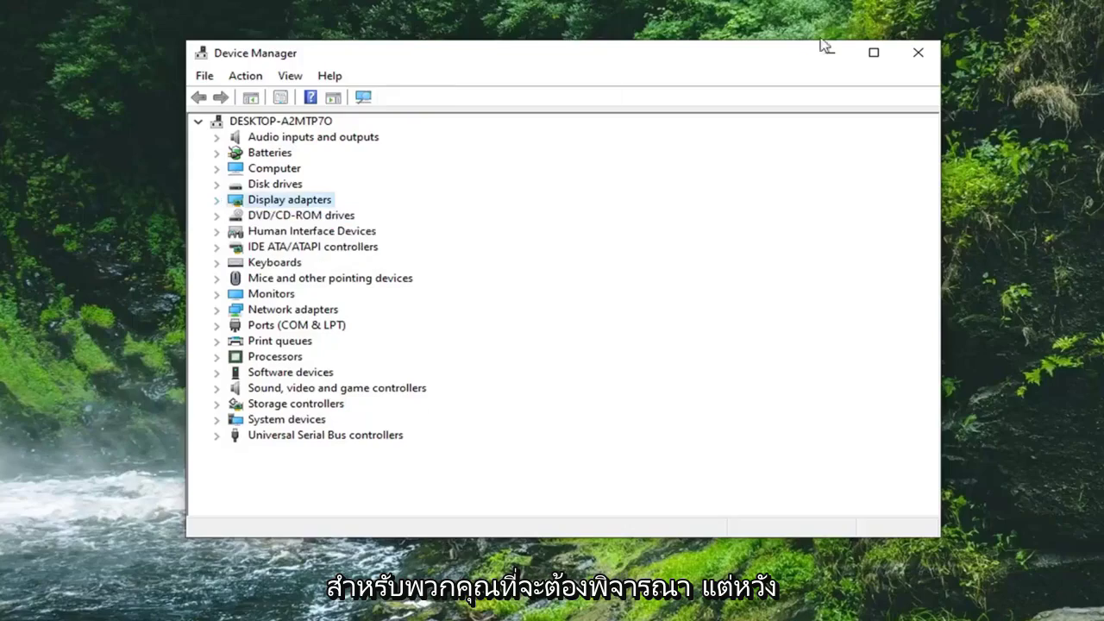